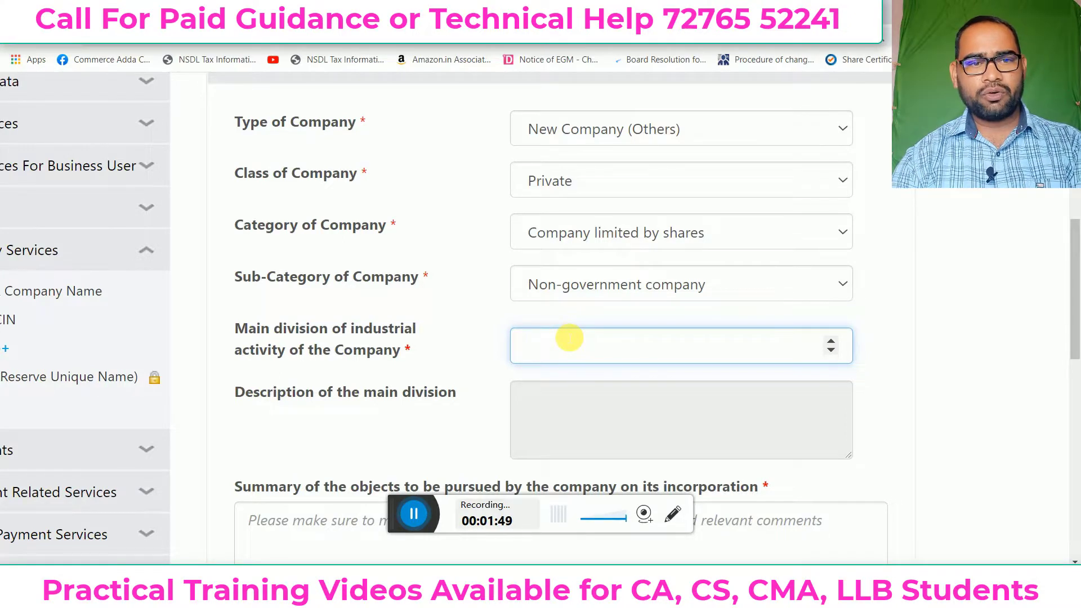
Set the company's main division of industrial activity to 22.
{"action": "type", "text": "22"}
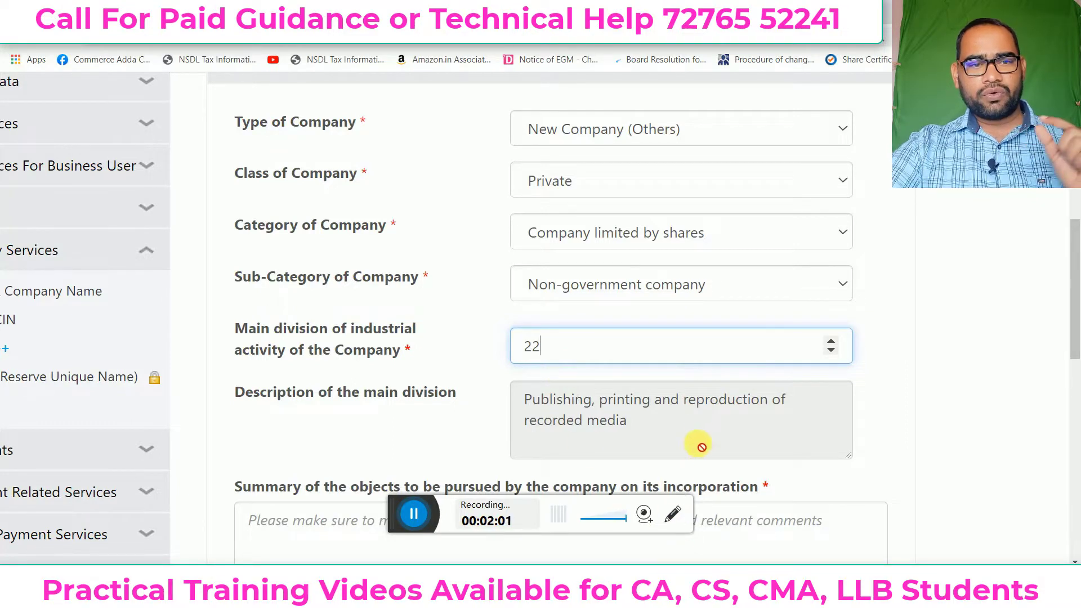
{"action": "scroll", "coordinate": [606, 305], "scroll_direction": "down", "scroll_amount": 1}
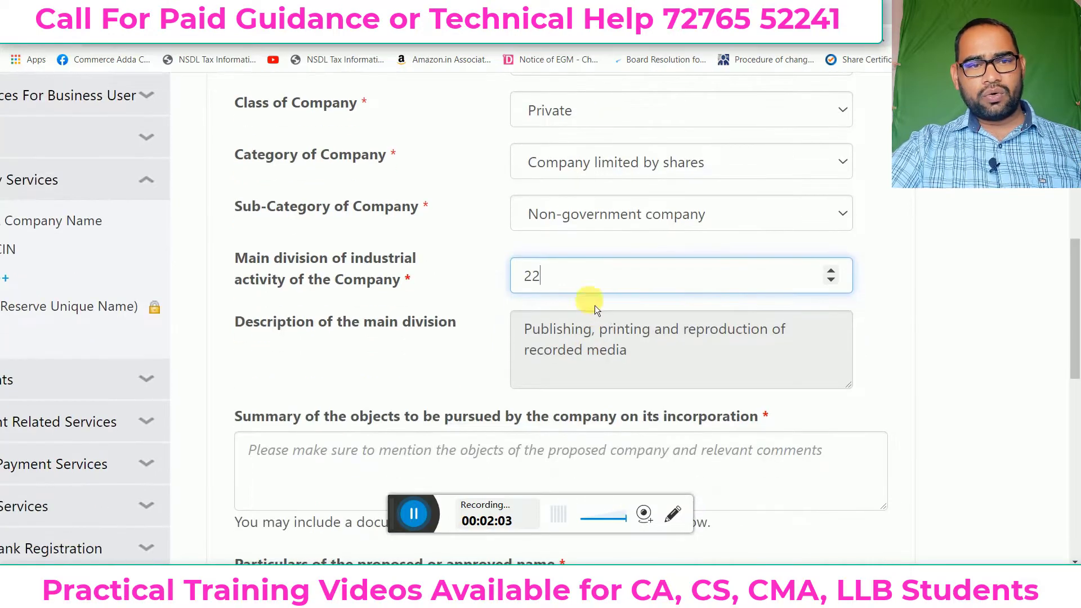
{"action": "mouse_move", "coordinate": [516, 321]}
{"action": "left_mouse_down"}
{"action": "mouse_move", "coordinate": [542, 357]}
{"action": "mouse_move", "coordinate": [782, 369]}
{"action": "left_mouse_up"}
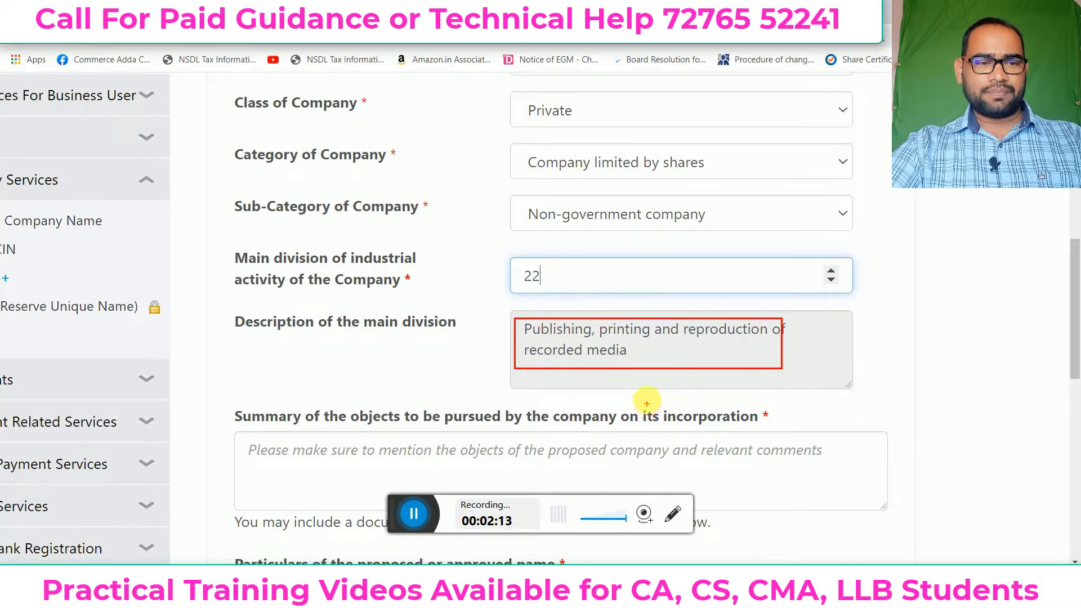
Paste the prepared objects text, covering celebrity management, media endorsement and event management, into the summary of the company's objects.
{"action": "scroll", "coordinate": [423, 463], "scroll_direction": "down", "scroll_amount": 2}
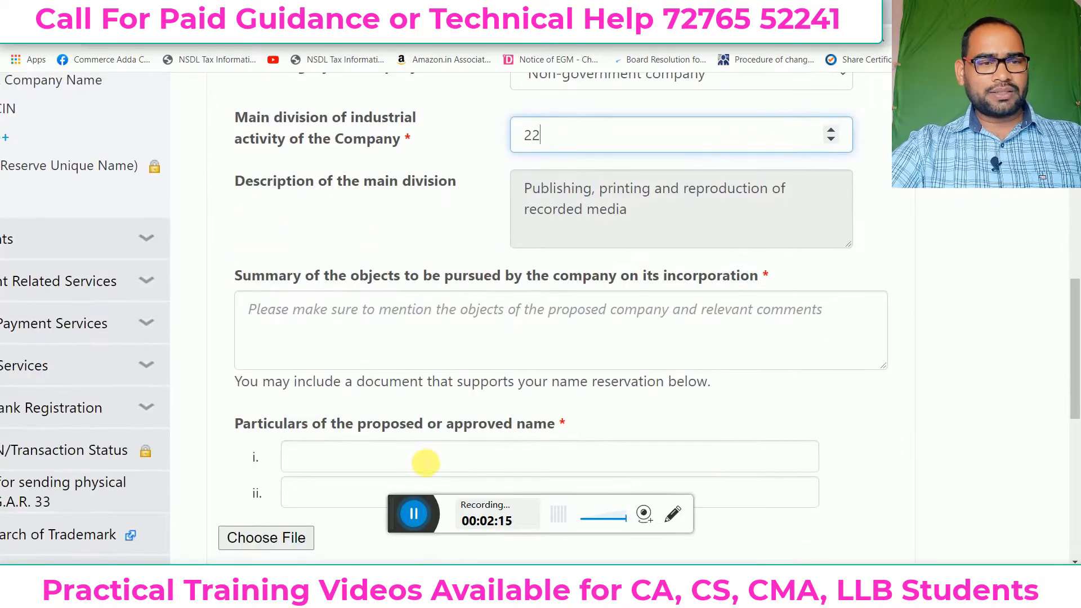
{"action": "mouse_move", "coordinate": [215, 268]}
{"action": "left_mouse_down"}
{"action": "mouse_move", "coordinate": [403, 357]}
{"action": "mouse_move", "coordinate": [691, 393]}
{"action": "mouse_move", "coordinate": [816, 395]}
{"action": "mouse_move", "coordinate": [811, 402]}
{"action": "left_mouse_up"}
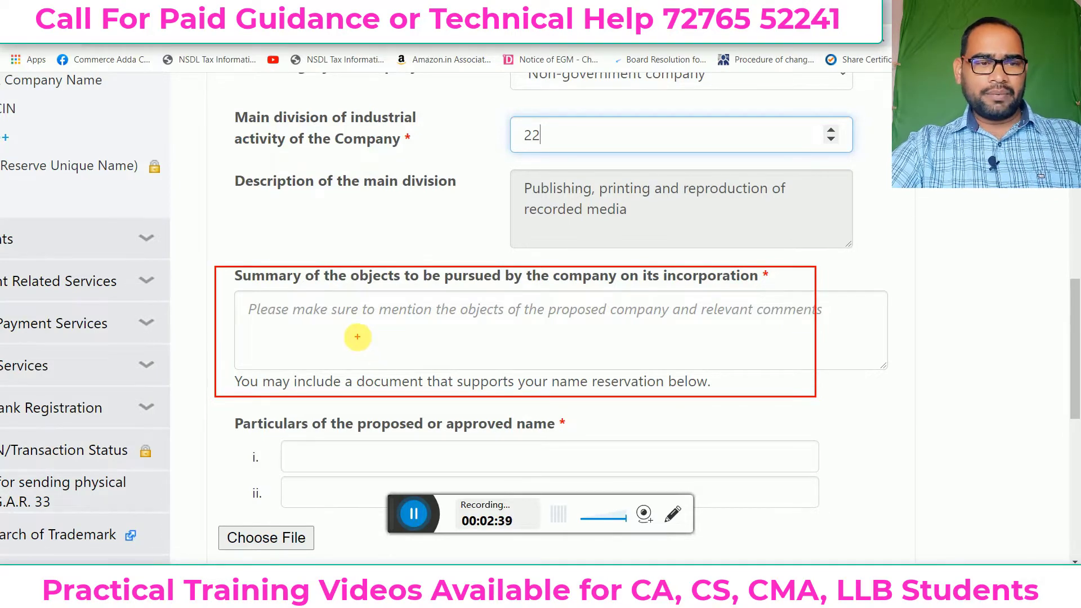
{"action": "left_click", "coordinate": [337, 327]}
{"action": "key", "text": "ctrl+v"}
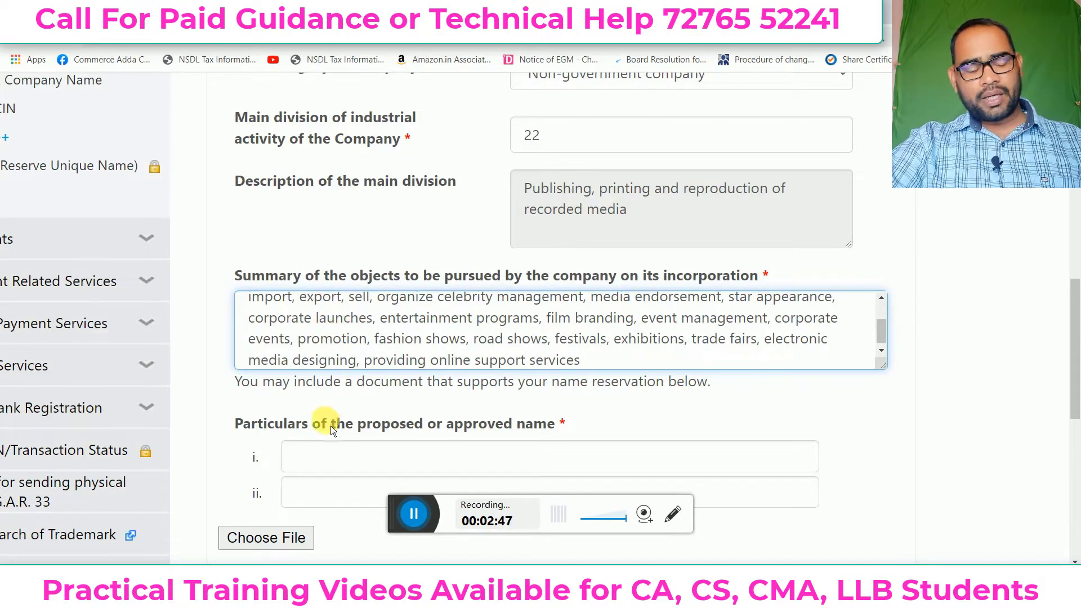
Enter ENN MEDIA PRIVATE LIMITED as the first proposed company name.
{"action": "scroll", "coordinate": [326, 433], "scroll_direction": "down", "scroll_amount": 1}
{"action": "key", "text": "ctrl+2"}
{"action": "mouse_move", "coordinate": [212, 344]}
{"action": "left_mouse_down"}
{"action": "mouse_move", "coordinate": [273, 409]}
{"action": "mouse_move", "coordinate": [562, 454]}
{"action": "mouse_move", "coordinate": [861, 456]}
{"action": "left_mouse_up"}
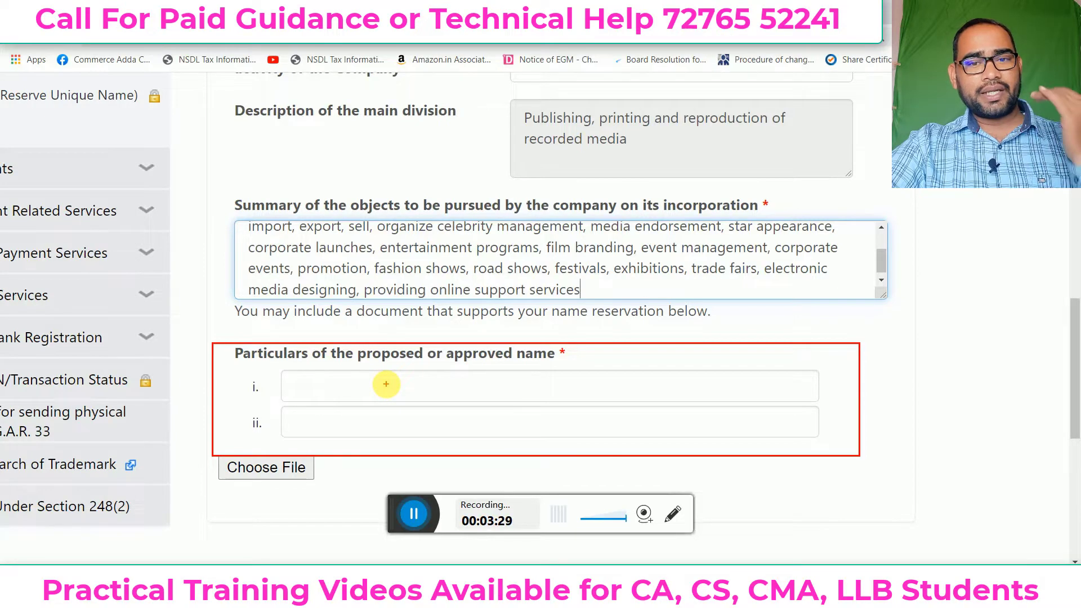
{"action": "left_click", "coordinate": [350, 394]}
{"action": "type", "text": "EEN"}
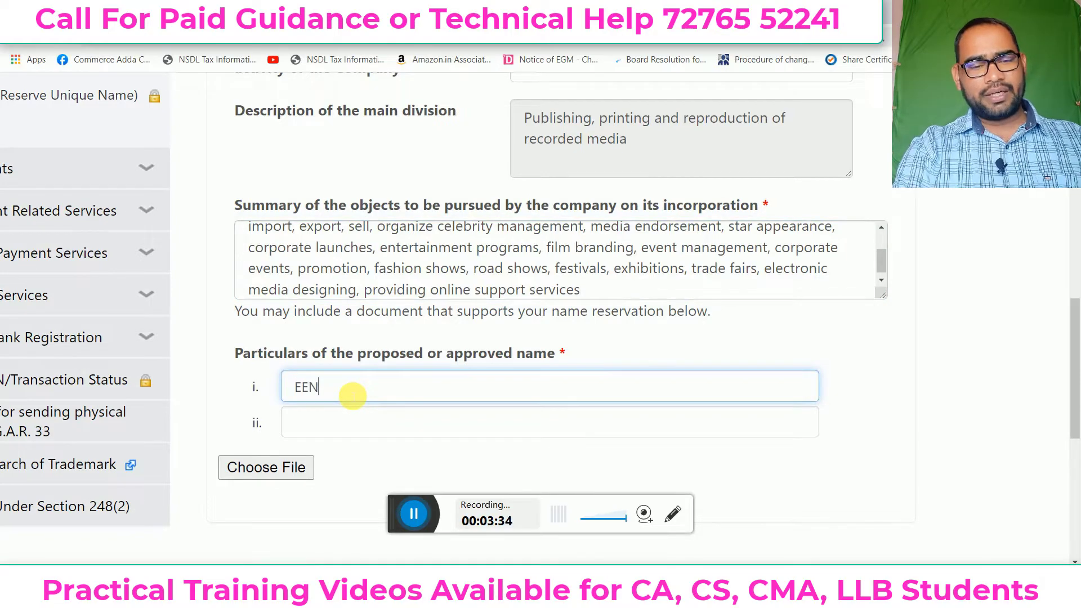
{"action": "key", "text": "BackSpace"}
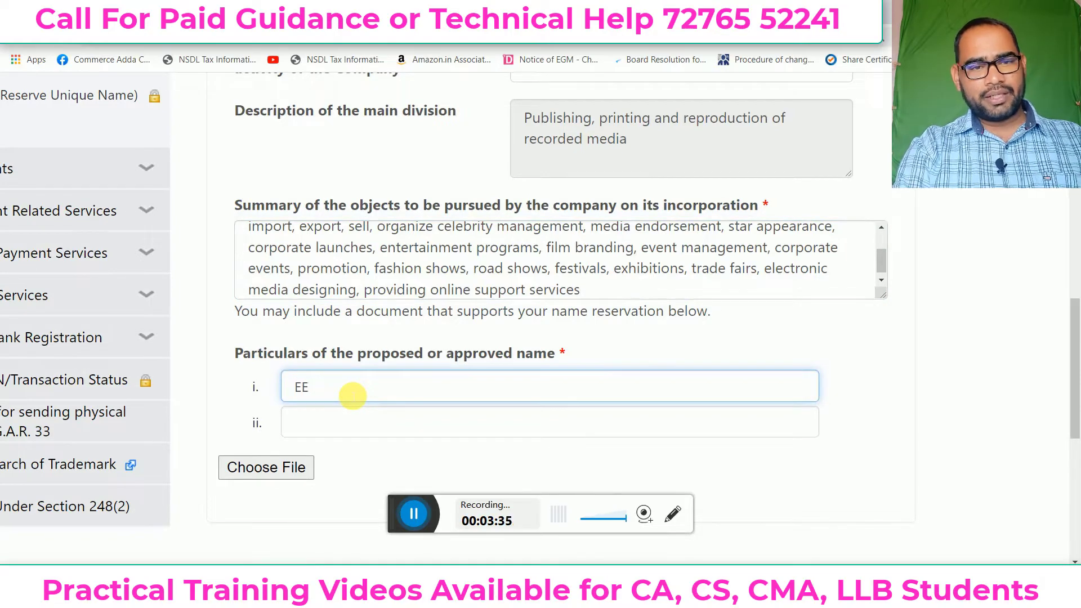
{"action": "type", "text": "NN"}
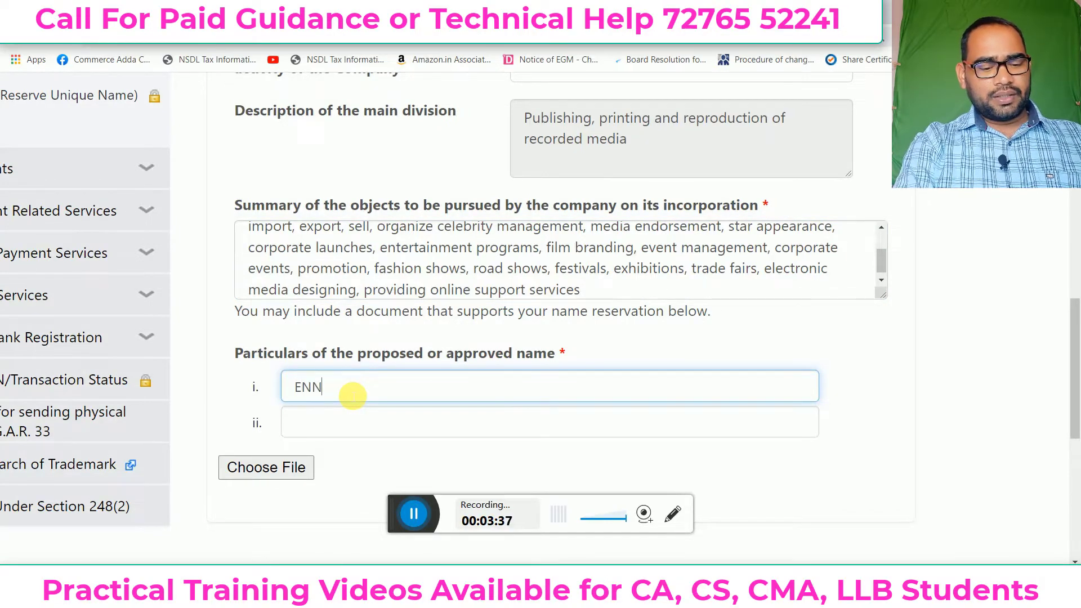
{"action": "type", "text": " MEDIA"}
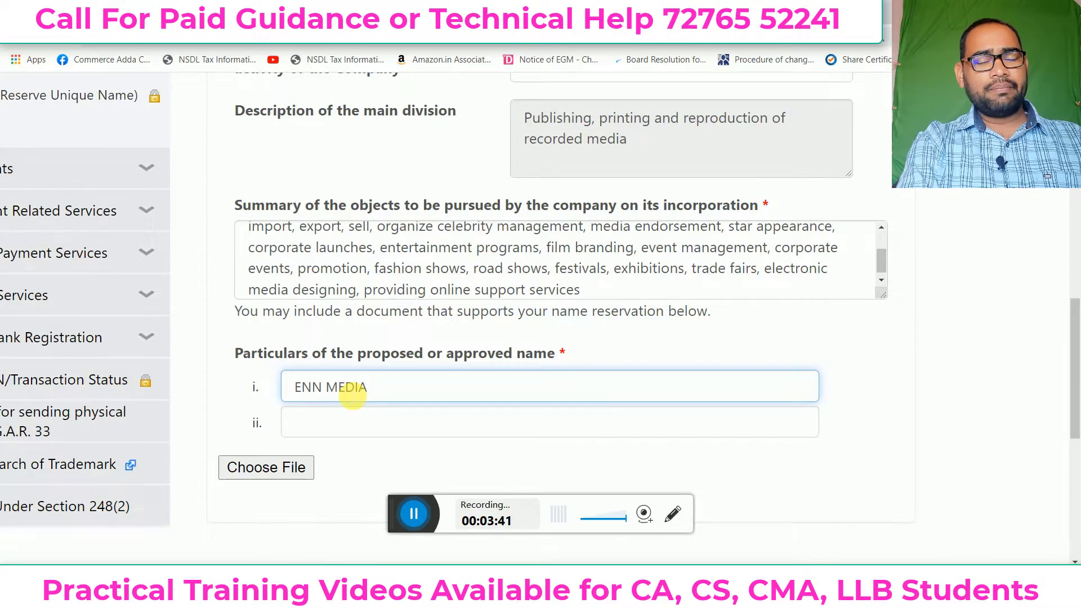
{"action": "type", "text": " PRIVATG"}
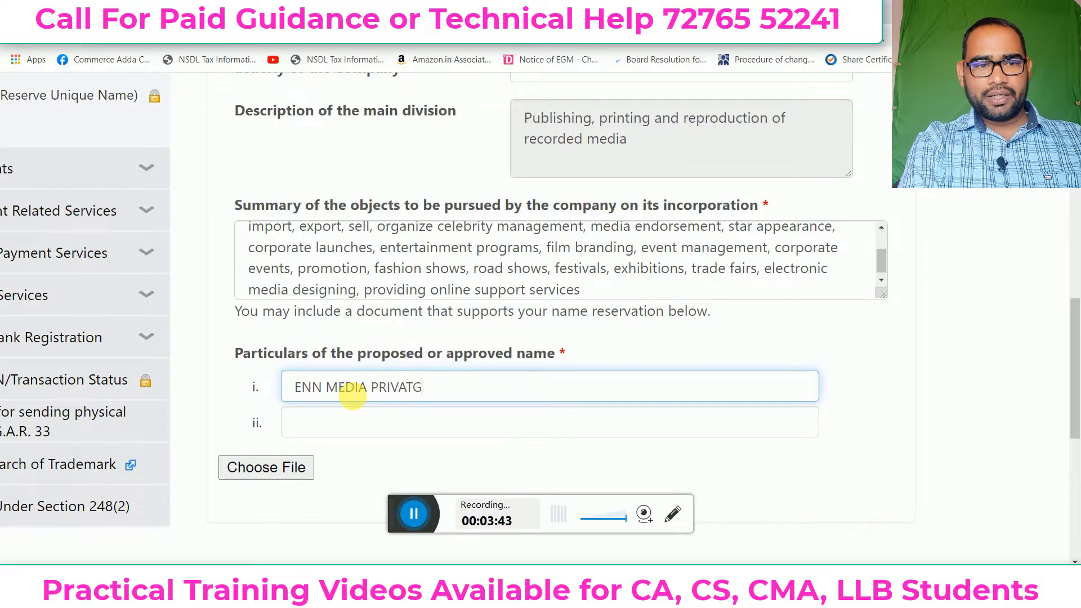
{"action": "key", "text": "BackSpace"}
{"action": "type", "text": "E"}
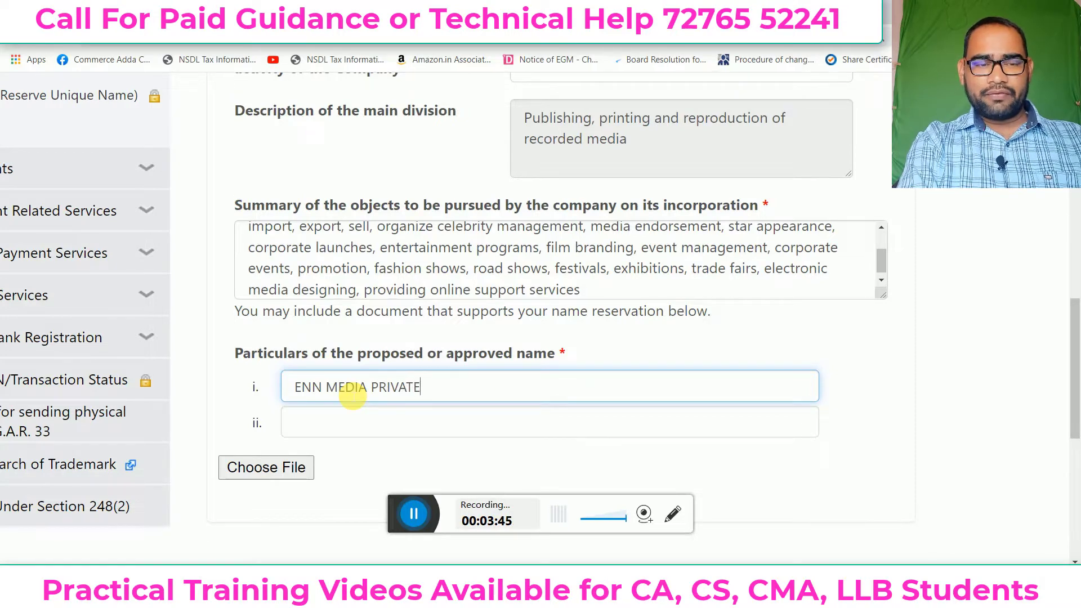
{"action": "type", "text": " LIMITED"}
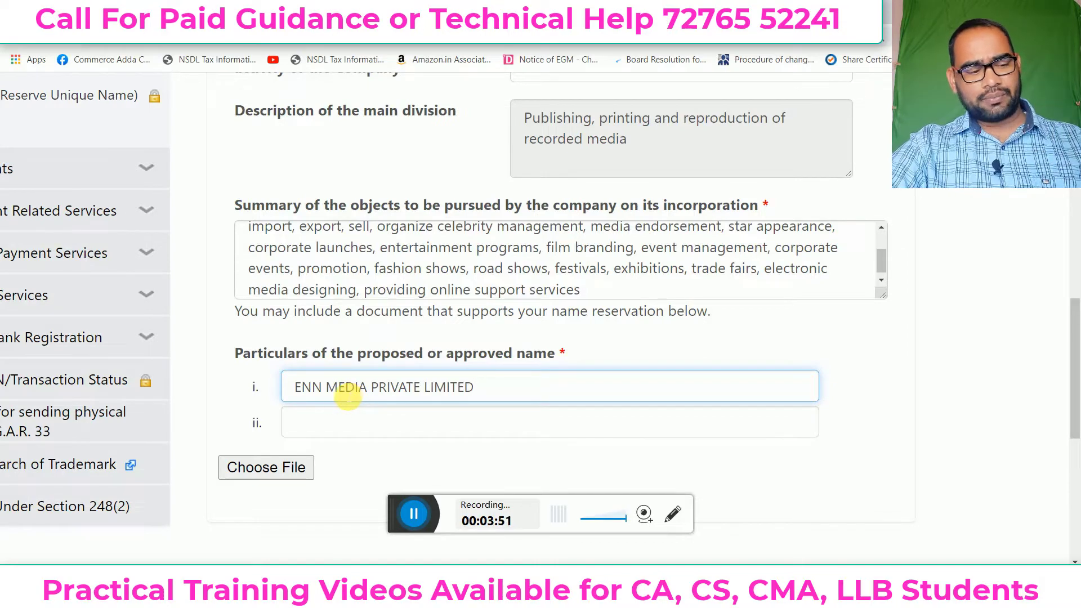
{"action": "mouse_move", "coordinate": [285, 373]}
{"action": "left_mouse_down"}
{"action": "mouse_move", "coordinate": [389, 409]}
{"action": "mouse_move", "coordinate": [502, 401]}
{"action": "left_mouse_up"}
{"action": "mouse_move", "coordinate": [285, 403]}
{"action": "left_mouse_down"}
{"action": "mouse_move", "coordinate": [349, 434]}
{"action": "mouse_move", "coordinate": [547, 440]}
{"action": "left_mouse_up"}
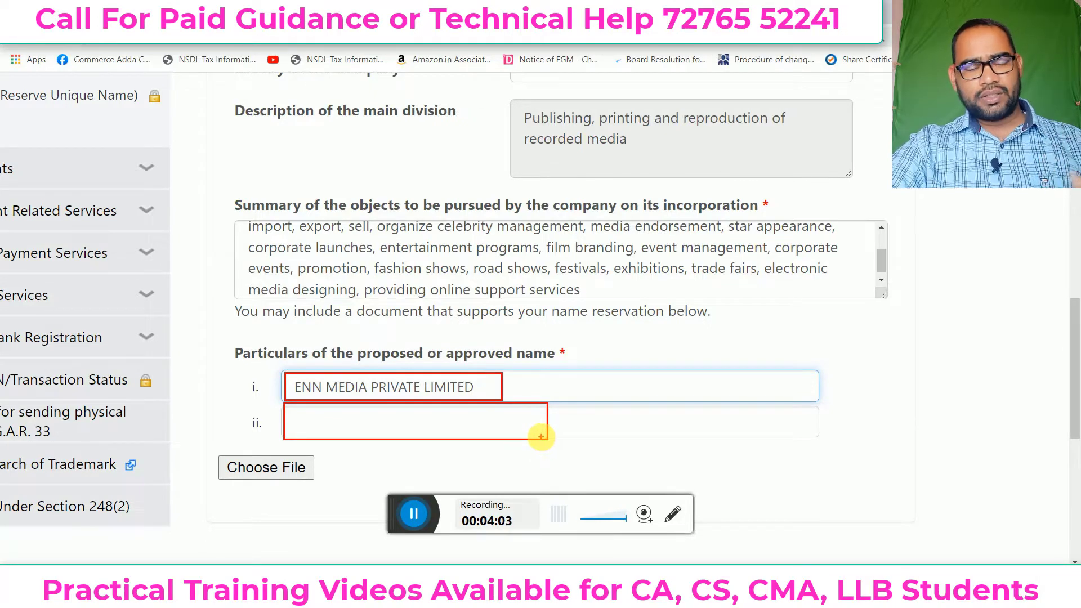
Attach the moanews PDF from the Desktop as the supporting document for the name reservation.
{"action": "mouse_move", "coordinate": [207, 445]}
{"action": "left_mouse_down"}
{"action": "mouse_move", "coordinate": [223, 477]}
{"action": "mouse_move", "coordinate": [340, 489]}
{"action": "left_mouse_up"}
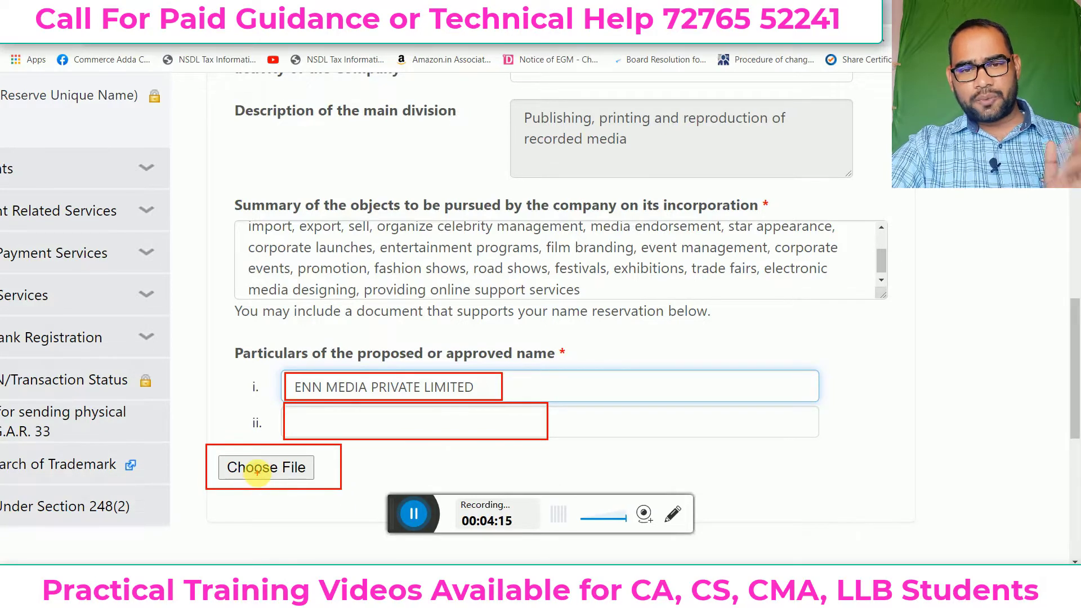
{"action": "left_click", "coordinate": [285, 478]}
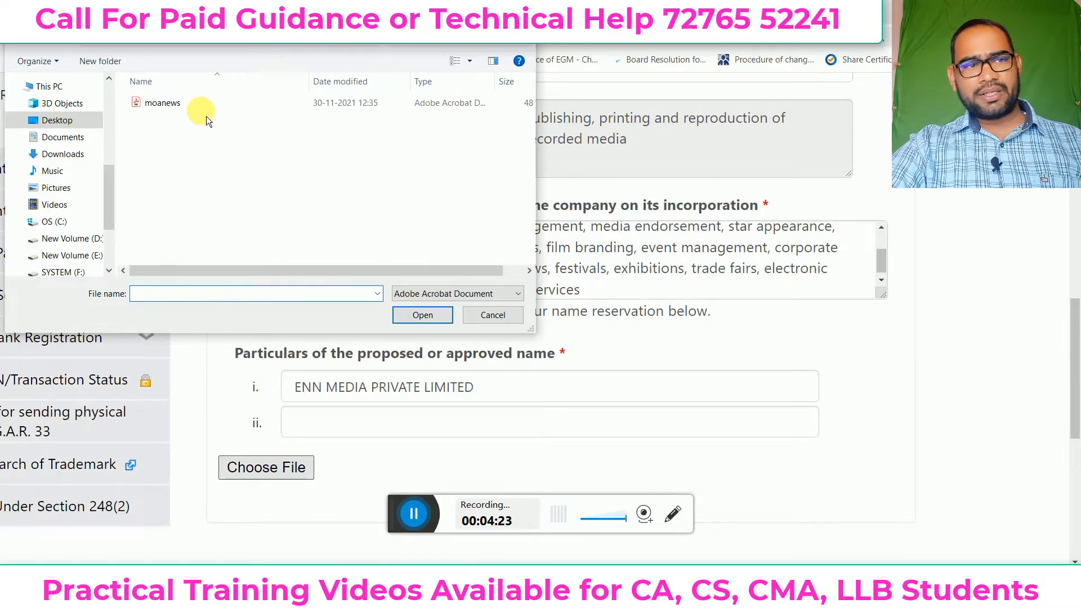
{"action": "left_click", "coordinate": [169, 107]}
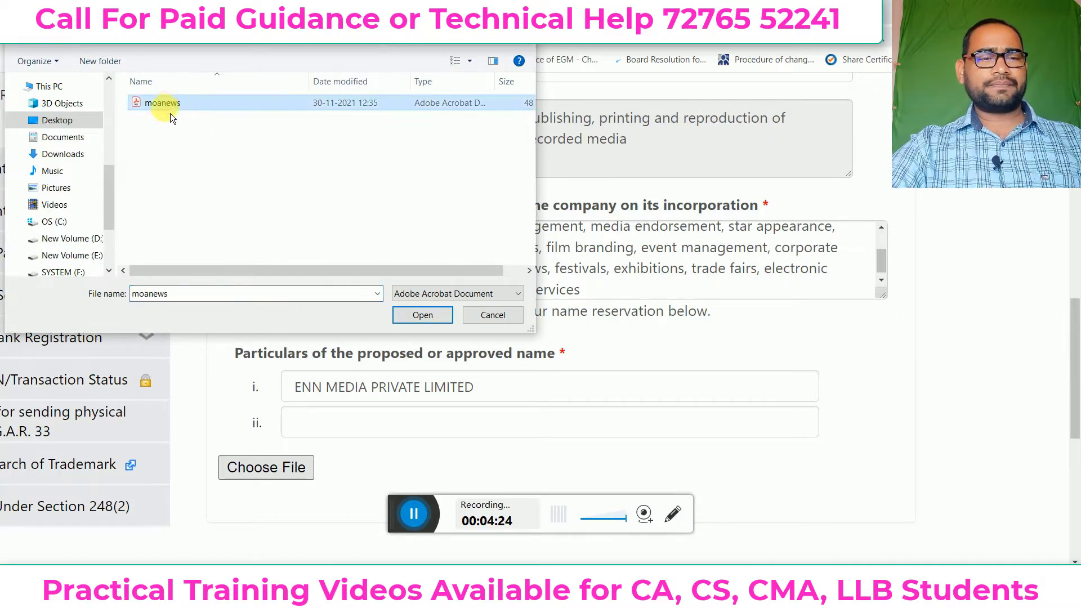
{"action": "left_click", "coordinate": [426, 315]}
{"action": "scroll", "coordinate": [438, 352], "scroll_direction": "down", "scroll_amount": 4}
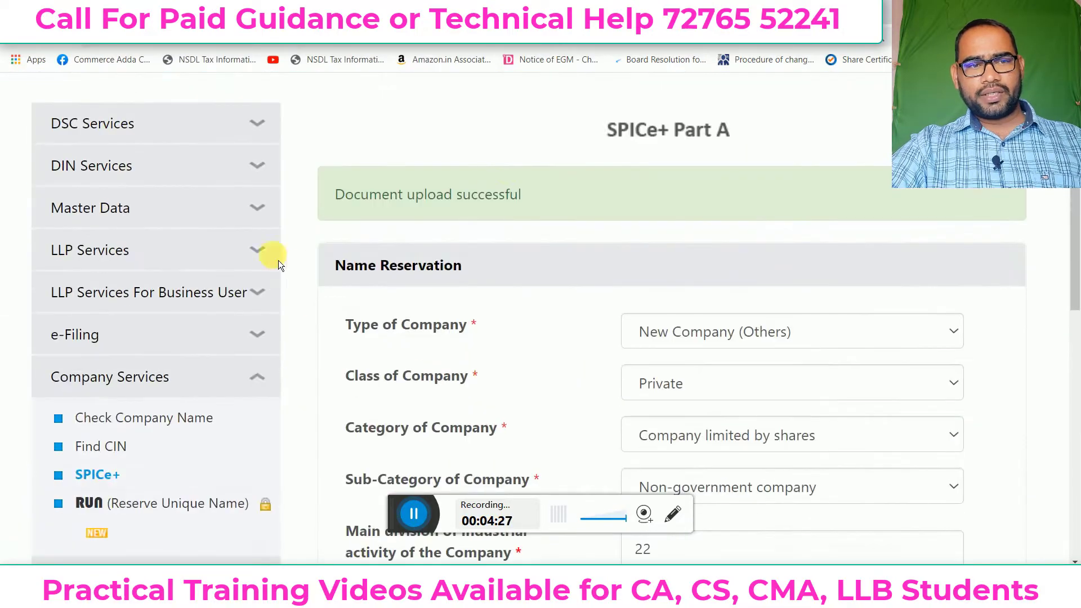
{"action": "mouse_move", "coordinate": [320, 179]}
{"action": "left_mouse_down"}
{"action": "mouse_move", "coordinate": [407, 216]}
{"action": "mouse_move", "coordinate": [557, 216]}
{"action": "left_mouse_up"}
{"action": "key", "text": "Escape"}
Run the Auto-Check on the proposed company name and review the resulting notice.
{"action": "scroll", "coordinate": [499, 391], "scroll_direction": "down", "scroll_amount": 1}
{"action": "scroll", "coordinate": [499, 390], "scroll_direction": "down", "scroll_amount": 12}
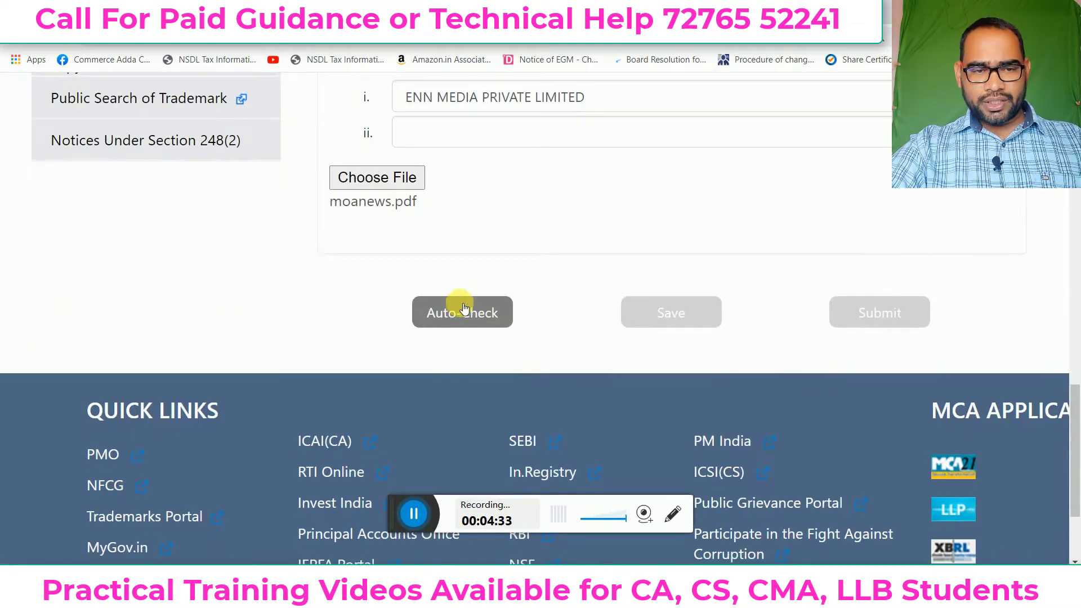
{"action": "scroll", "coordinate": [466, 316], "scroll_direction": "down", "scroll_amount": 1}
{"action": "left_click", "coordinate": [443, 239]}
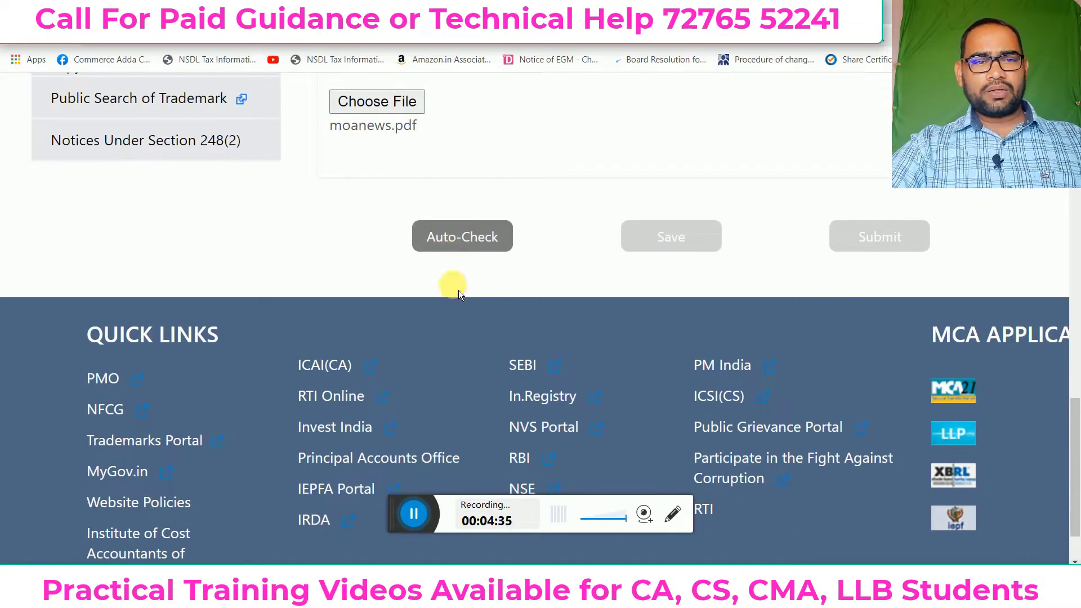
{"action": "scroll", "coordinate": [490, 373], "scroll_direction": "down", "scroll_amount": 3}
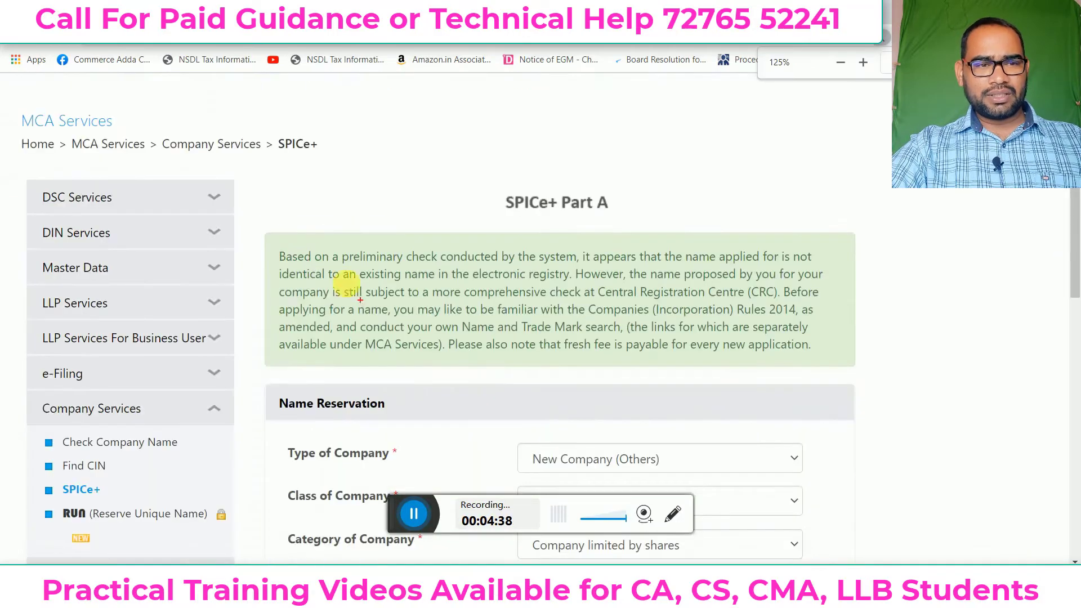
{"action": "key", "text": "ctrl+minus"}
{"action": "mouse_move", "coordinate": [273, 255]}
{"action": "left_mouse_down"}
{"action": "mouse_move", "coordinate": [527, 372]}
{"action": "mouse_move", "coordinate": [748, 378]}
{"action": "left_mouse_up"}
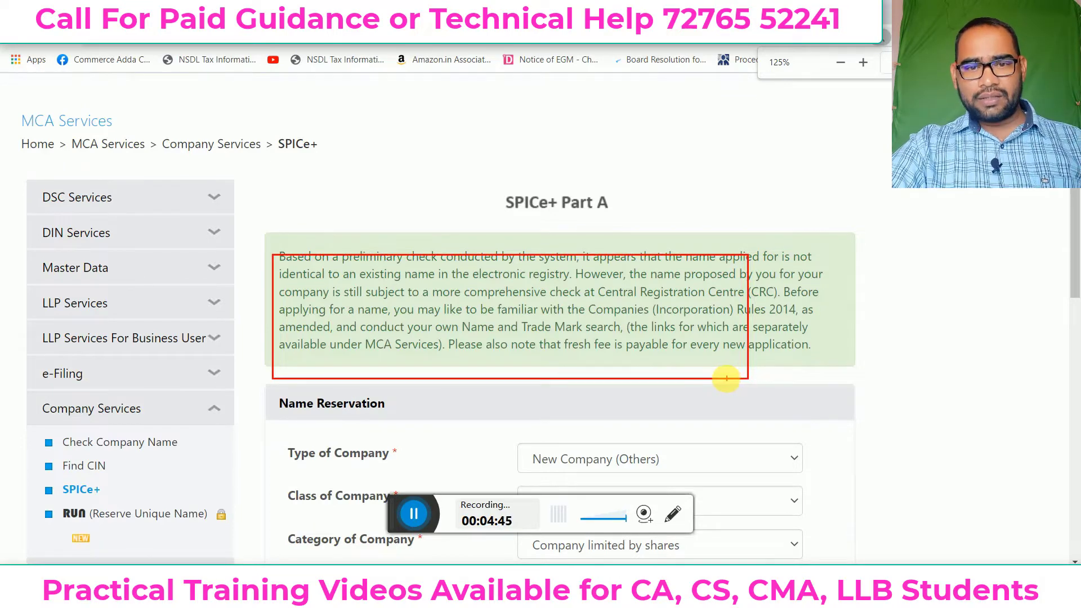
{"action": "key", "text": "Escape"}
Save the completed SPICe+ Part A name reservation form.
{"action": "scroll", "coordinate": [626, 427], "scroll_direction": "down", "scroll_amount": 1}
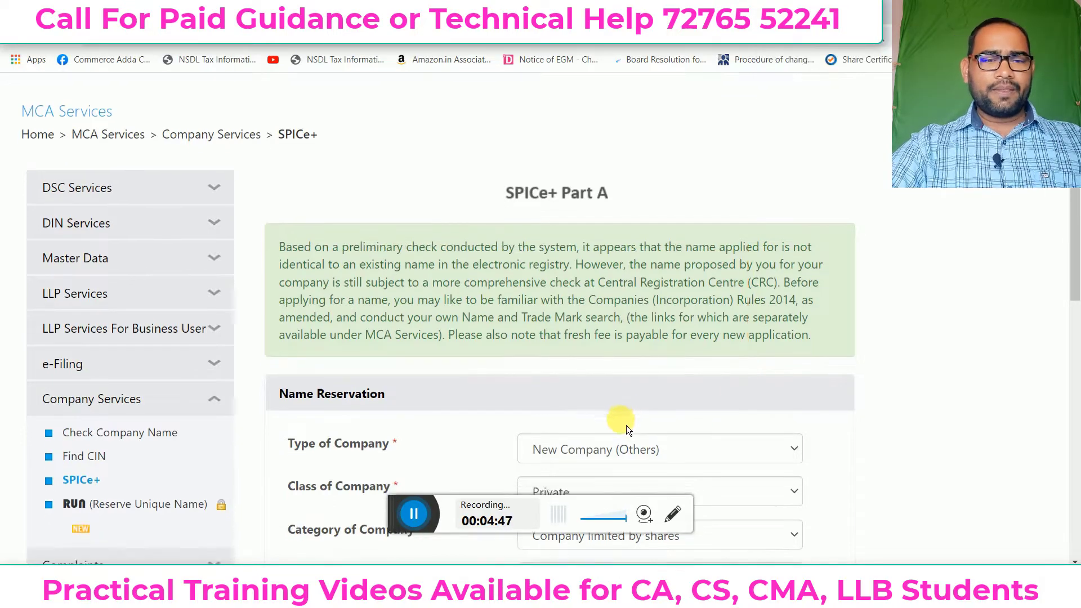
{"action": "scroll", "coordinate": [627, 427], "scroll_direction": "down", "scroll_amount": 12}
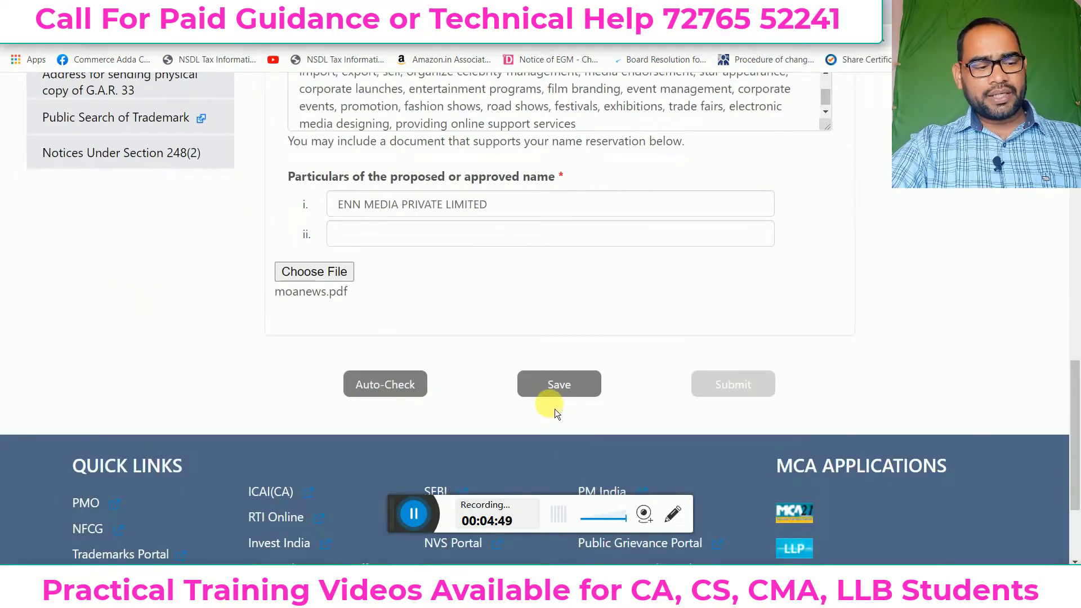
{"action": "left_click_drag", "start_coordinate": [509, 362], "coordinate": [650, 416]}
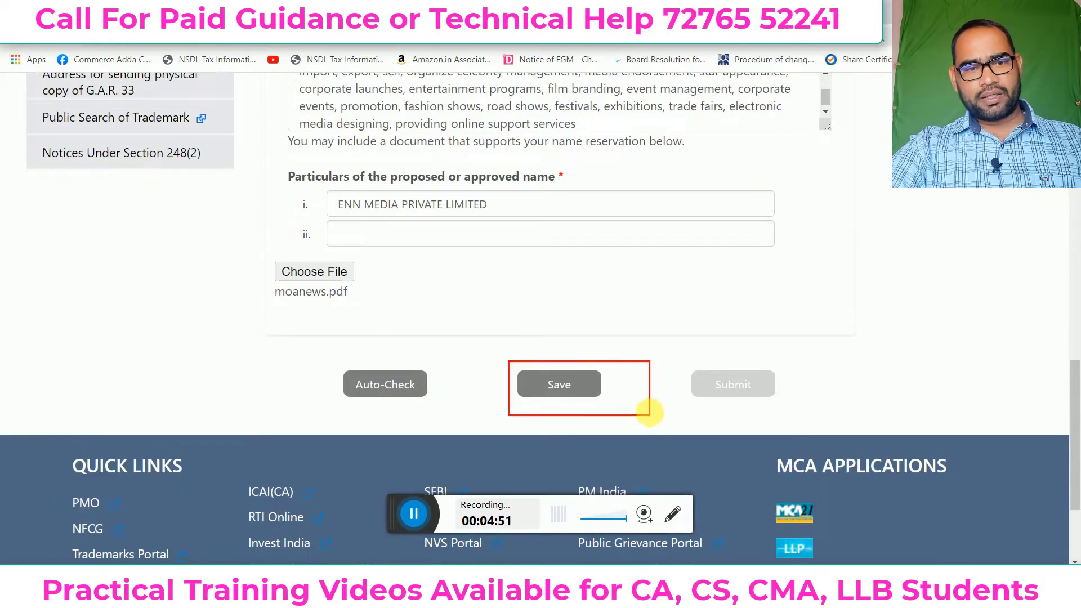
{"action": "left_click", "coordinate": [564, 383]}
{"action": "scroll", "coordinate": [608, 417], "scroll_direction": "down", "scroll_amount": 12}
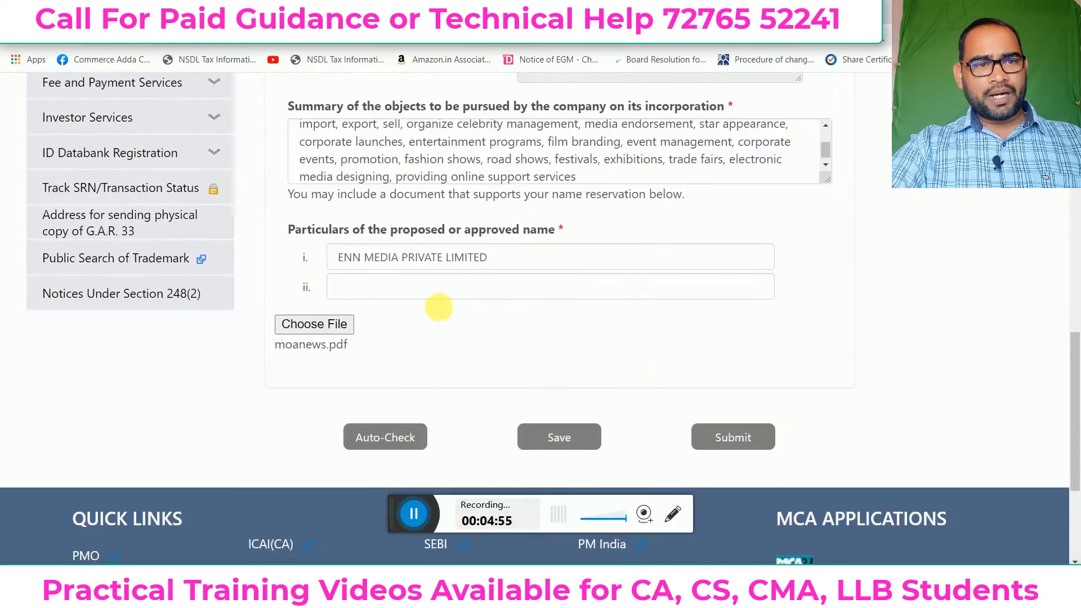
{"action": "scroll", "coordinate": [437, 290], "scroll_direction": "up", "scroll_amount": 12}
Submit the SPICe+ Part A application for name reservation only, without proceeding to incorporation, and review its payment details.
{"action": "scroll", "coordinate": [427, 420], "scroll_direction": "down", "scroll_amount": 15}
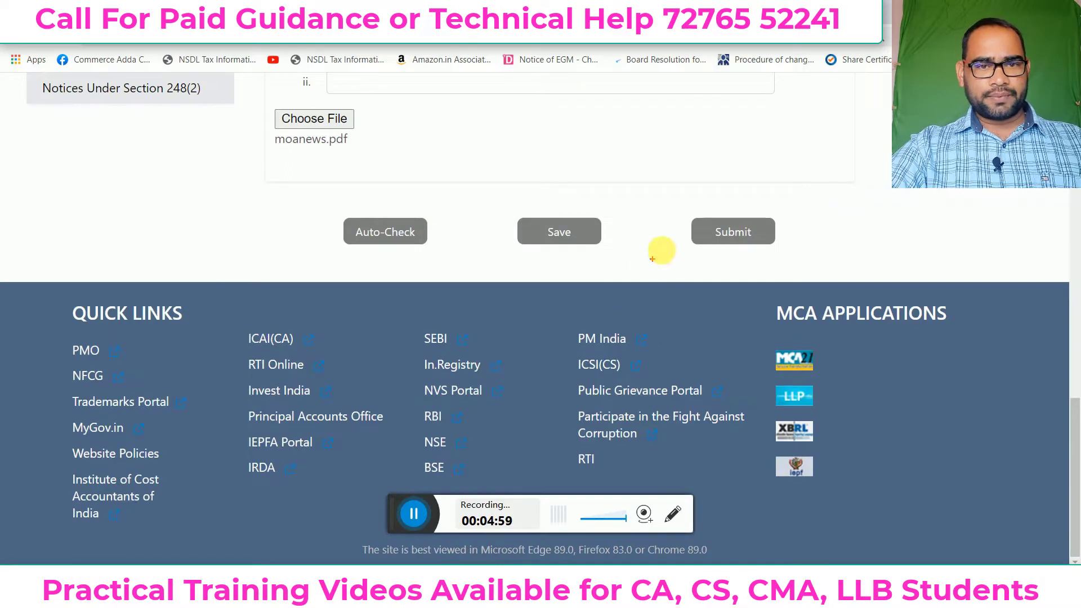
{"action": "left_click_drag", "start_coordinate": [664, 221], "coordinate": [773, 252]}
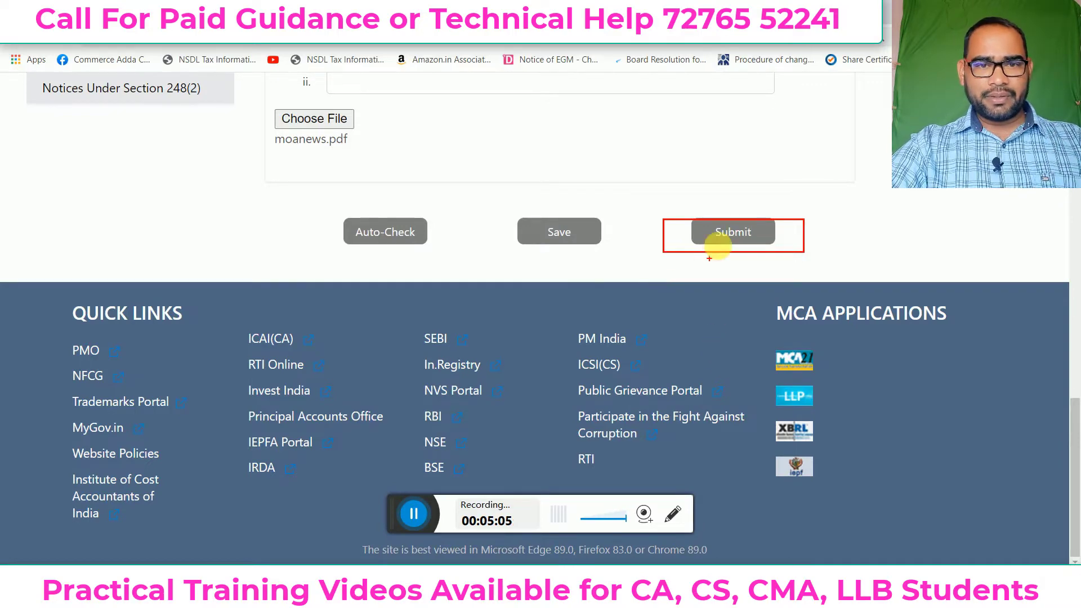
{"action": "left_click", "coordinate": [732, 233]}
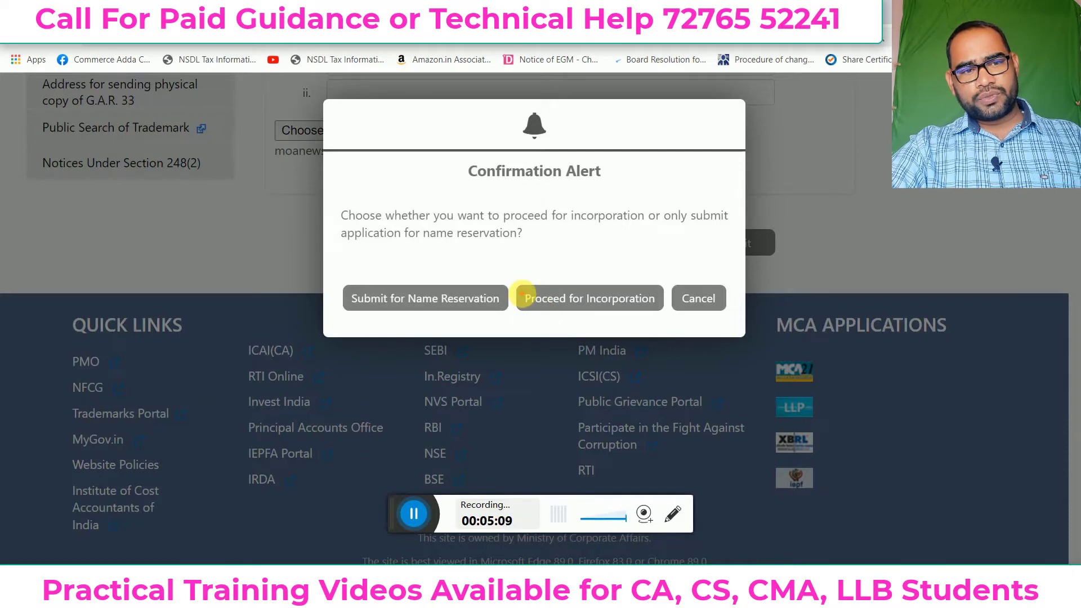
{"action": "mouse_move", "coordinate": [338, 270]}
{"action": "left_mouse_down"}
{"action": "mouse_move", "coordinate": [362, 302]}
{"action": "mouse_move", "coordinate": [509, 318]}
{"action": "left_mouse_up"}
{"action": "mouse_move", "coordinate": [510, 279]}
{"action": "left_mouse_down"}
{"action": "mouse_move", "coordinate": [612, 318]}
{"action": "mouse_move", "coordinate": [670, 311]}
{"action": "left_mouse_up"}
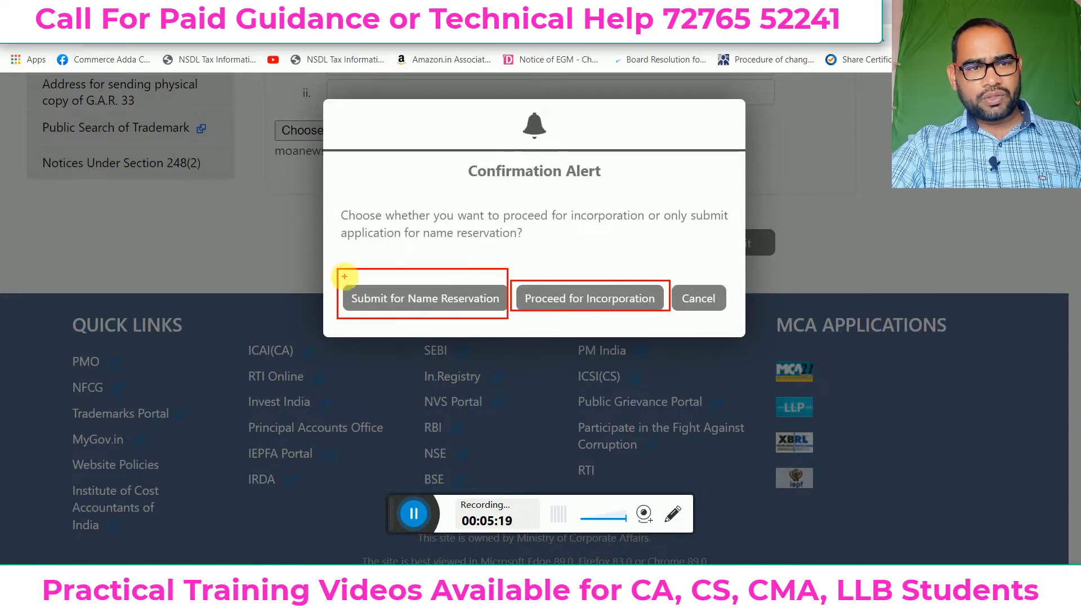
{"action": "mouse_move", "coordinate": [343, 280]}
{"action": "left_mouse_down"}
{"action": "mouse_move", "coordinate": [475, 324]}
{"action": "mouse_move", "coordinate": [514, 321]}
{"action": "left_mouse_up"}
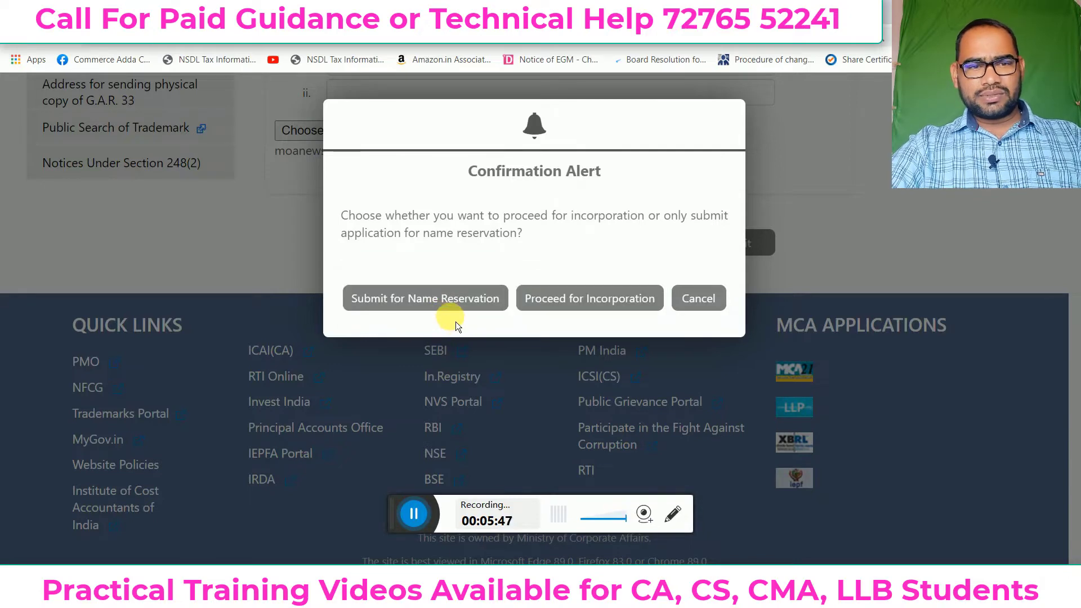
{"action": "left_click", "coordinate": [429, 303]}
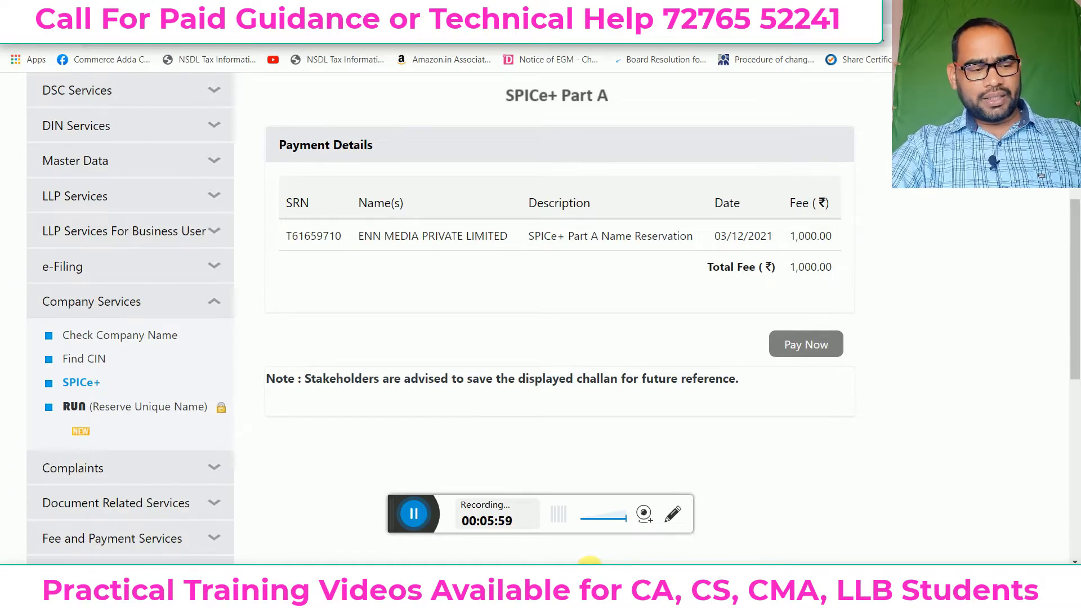
{"action": "mouse_move", "coordinate": [282, 224]}
{"action": "left_mouse_down"}
{"action": "mouse_move", "coordinate": [362, 253]}
{"action": "mouse_move", "coordinate": [365, 239]}
{"action": "mouse_move", "coordinate": [799, 246]}
{"action": "left_mouse_up"}
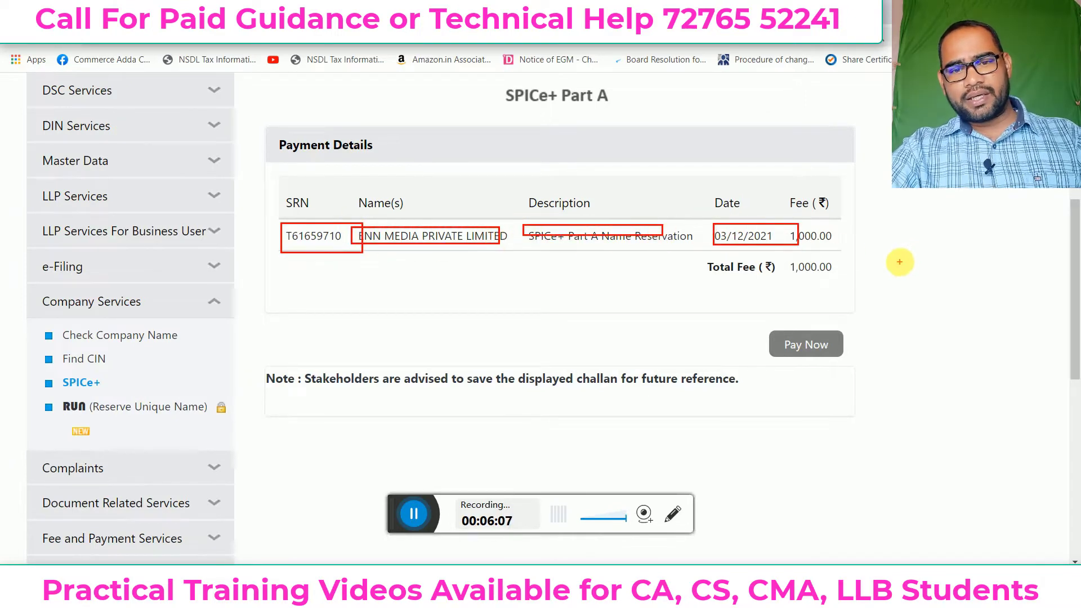